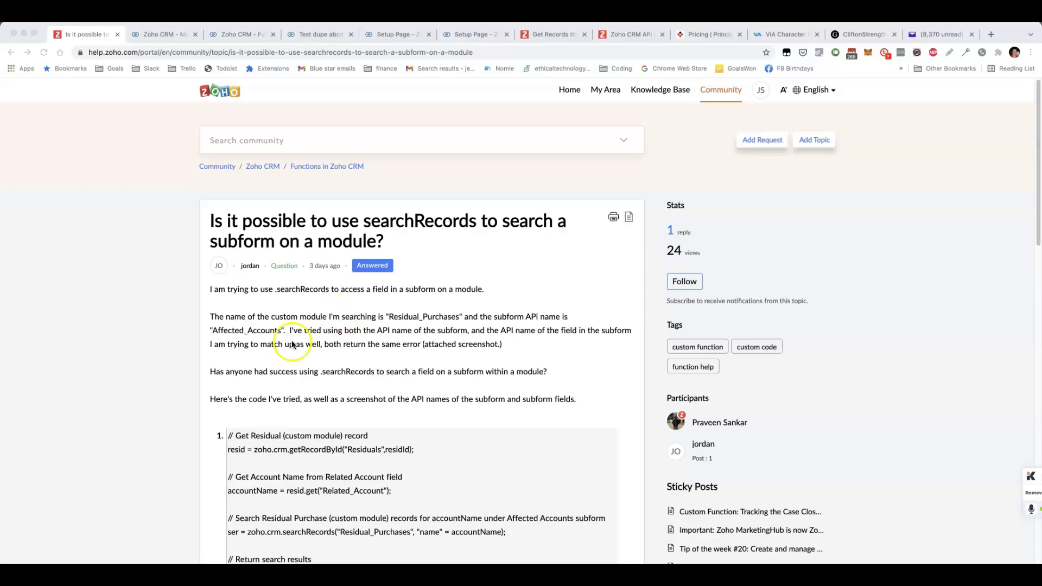
# - Read the reply explaining that lead subform data can't be searched directly
pyautogui.click(135, 378)
pyautogui.scroll(-3, 149, 373)
pyautogui.scroll(-10, 150, 372)
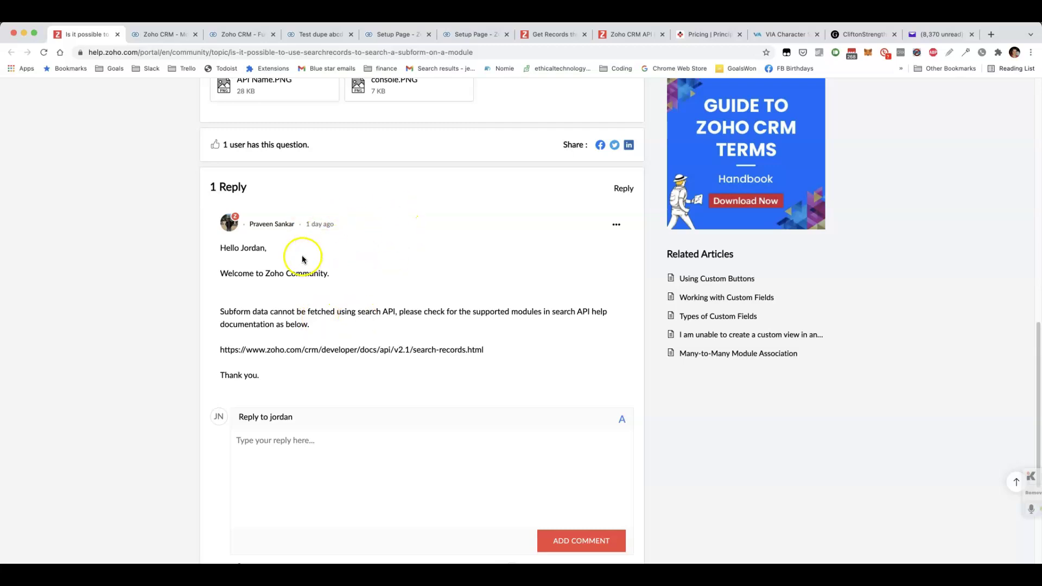
pyautogui.moveTo(220, 310); pyautogui.dragTo(388, 339)
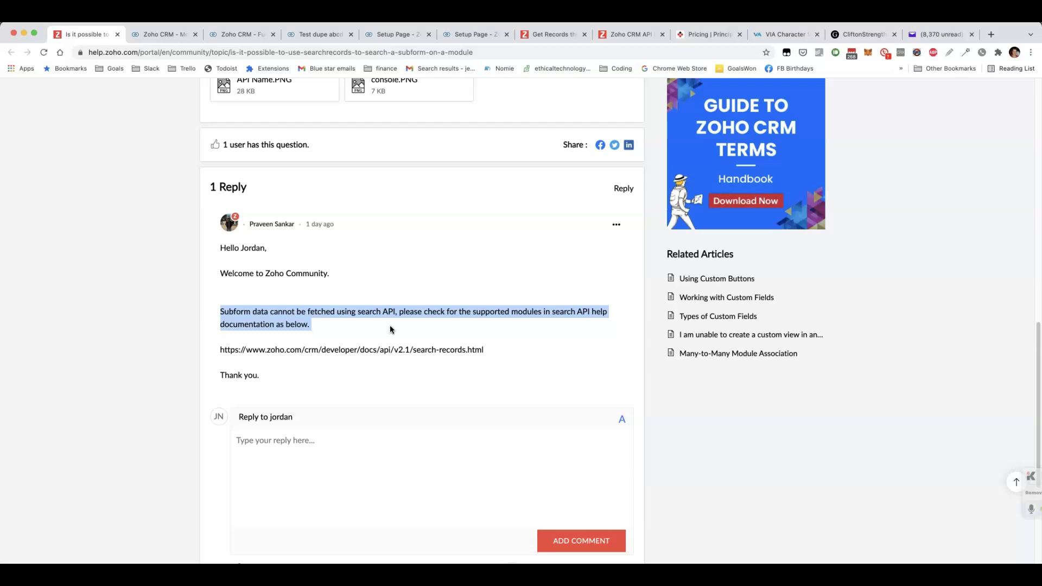
pyautogui.scroll(6, 389, 328)
pyautogui.click(178, 316)
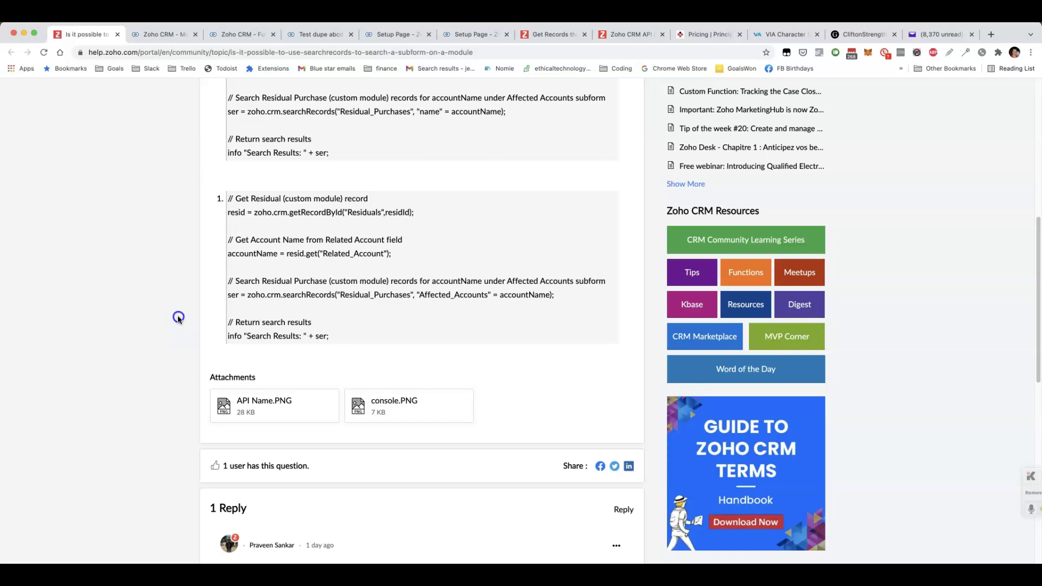
pyautogui.scroll(6, 206, 336)
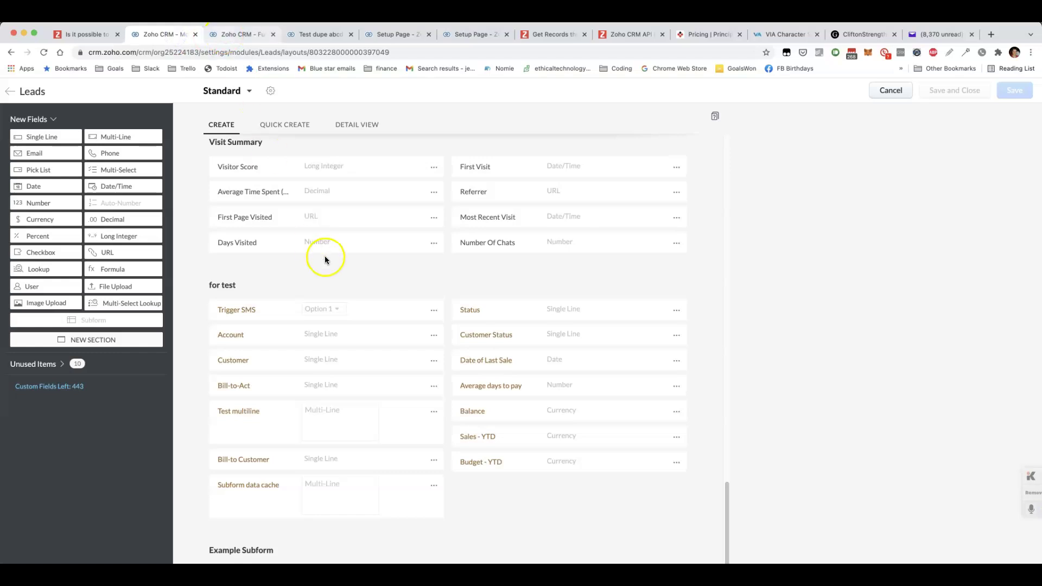
pyautogui.scroll(-2, 327, 252)
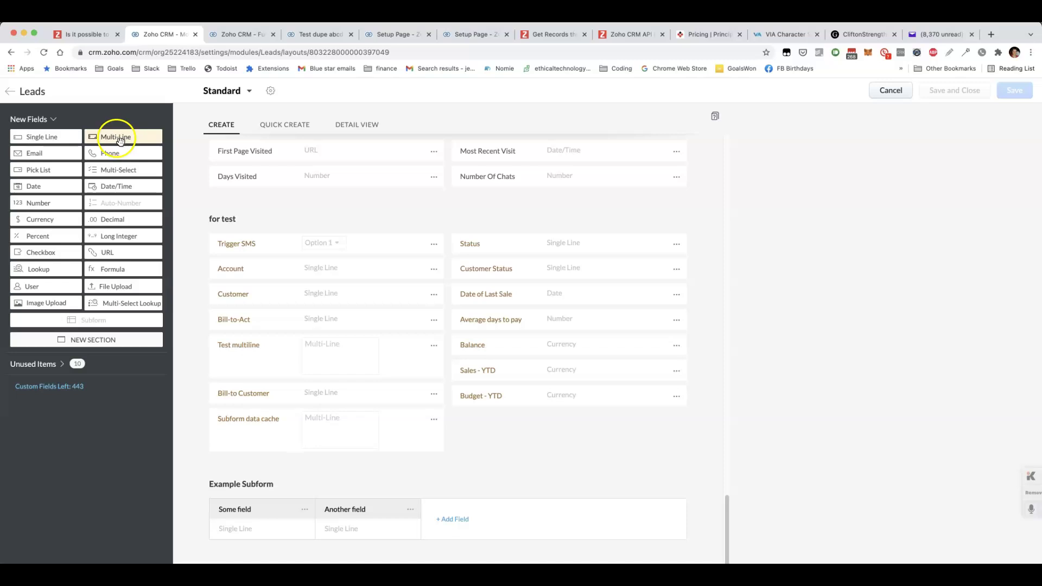
# - Review cache_subform_data: it fetches the lead and copies Example_Subform into Subform_data_cache via updateRecord
pyautogui.click(243, 36)
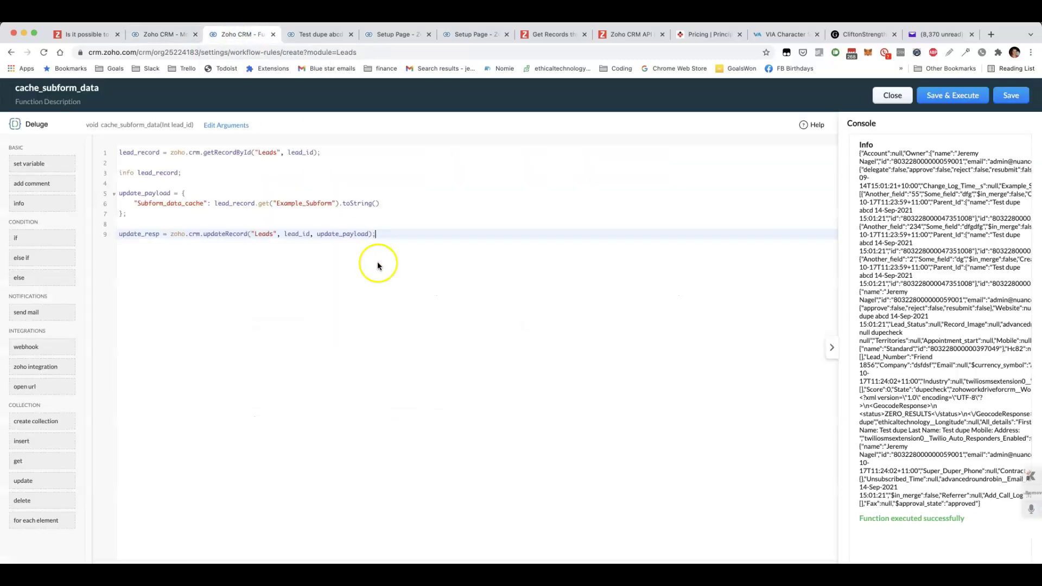
pyautogui.click(419, 231)
pyautogui.click(182, 150)
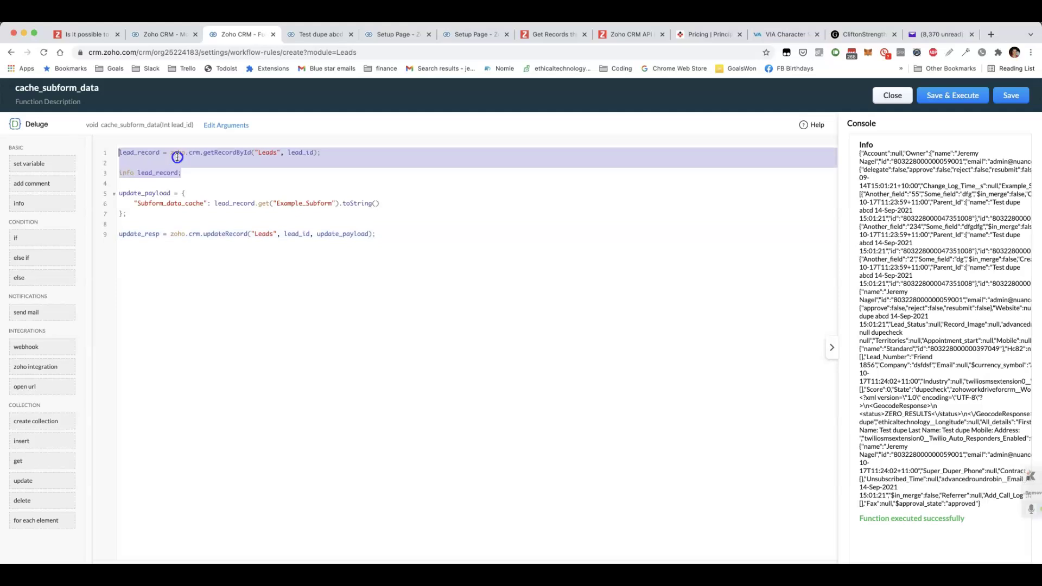
pyautogui.click(289, 205)
pyautogui.moveTo(218, 205); pyautogui.dragTo(404, 203)
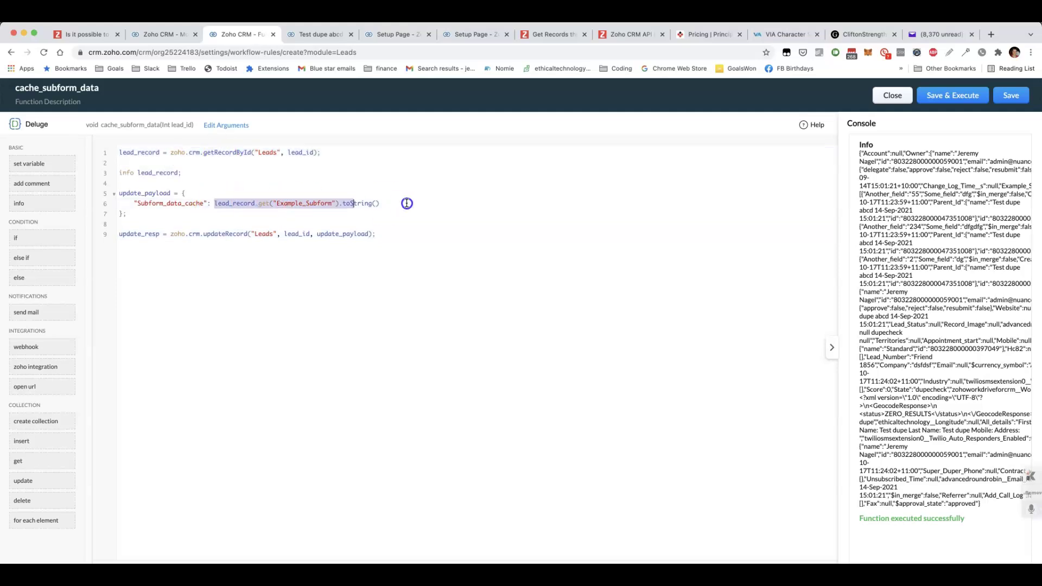
pyautogui.doubleClick(298, 203)
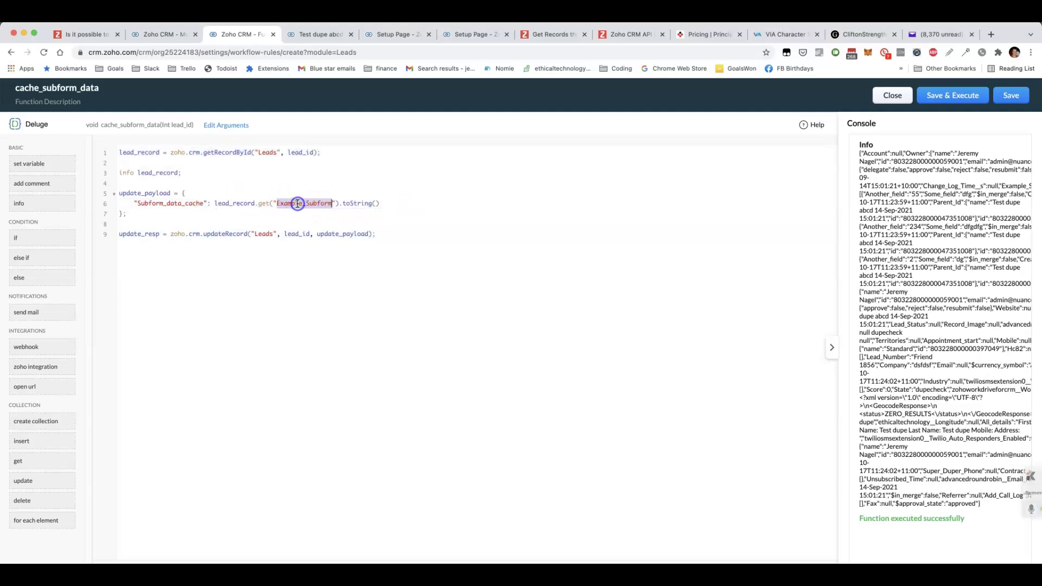
pyautogui.moveTo(298, 202); pyautogui.dragTo(165, 206)
pyautogui.doubleClick(165, 206)
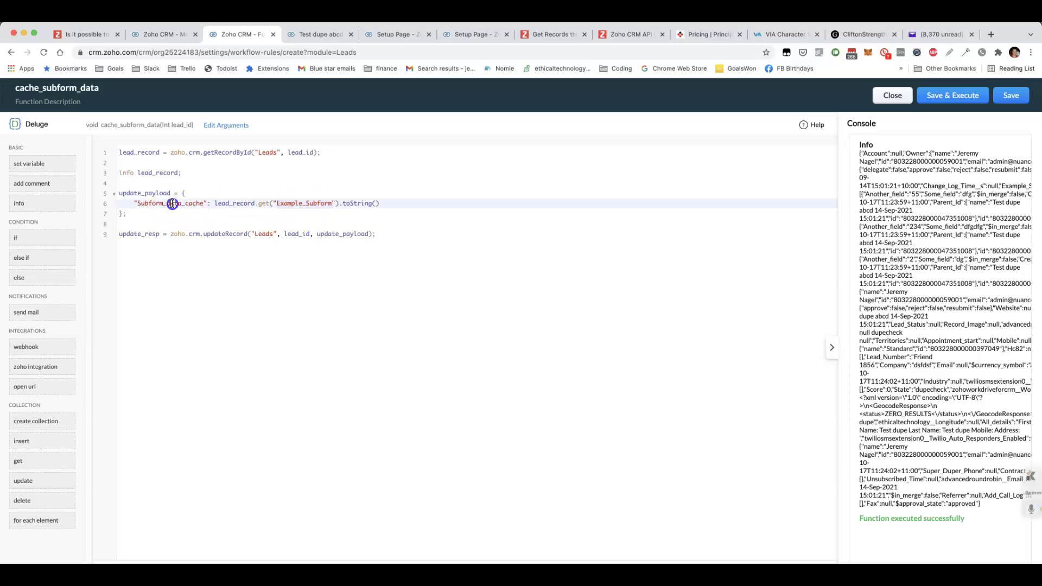
pyautogui.click(324, 36)
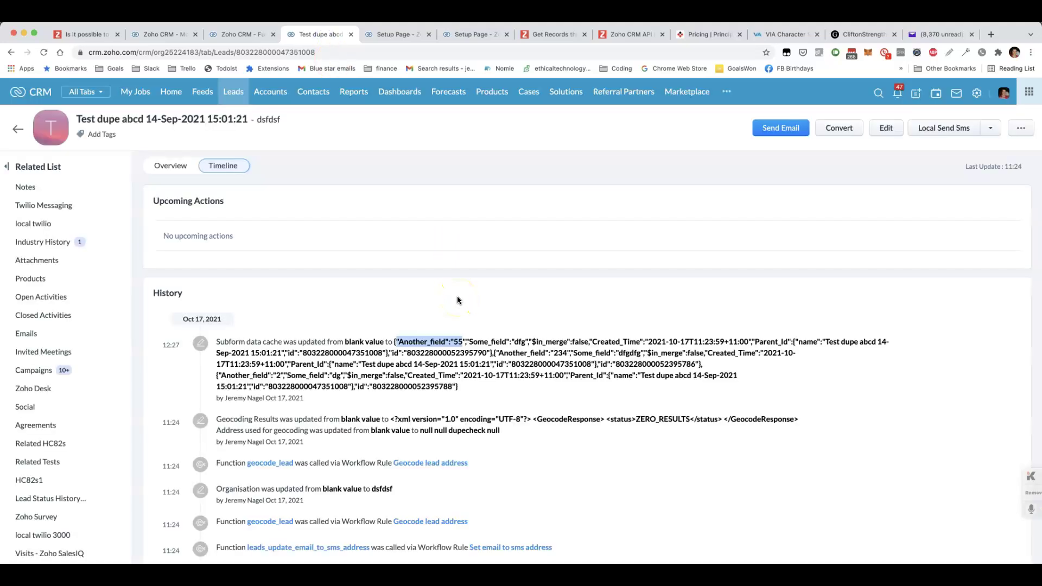
pyautogui.moveTo(462, 342); pyautogui.dragTo(398, 342)
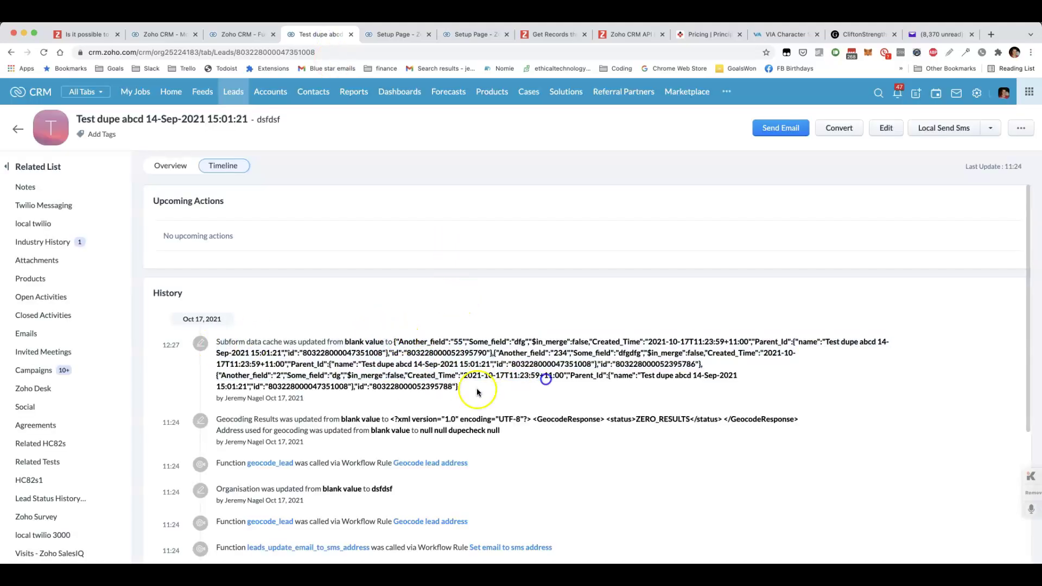
pyautogui.moveTo(459, 387); pyautogui.dragTo(219, 340)
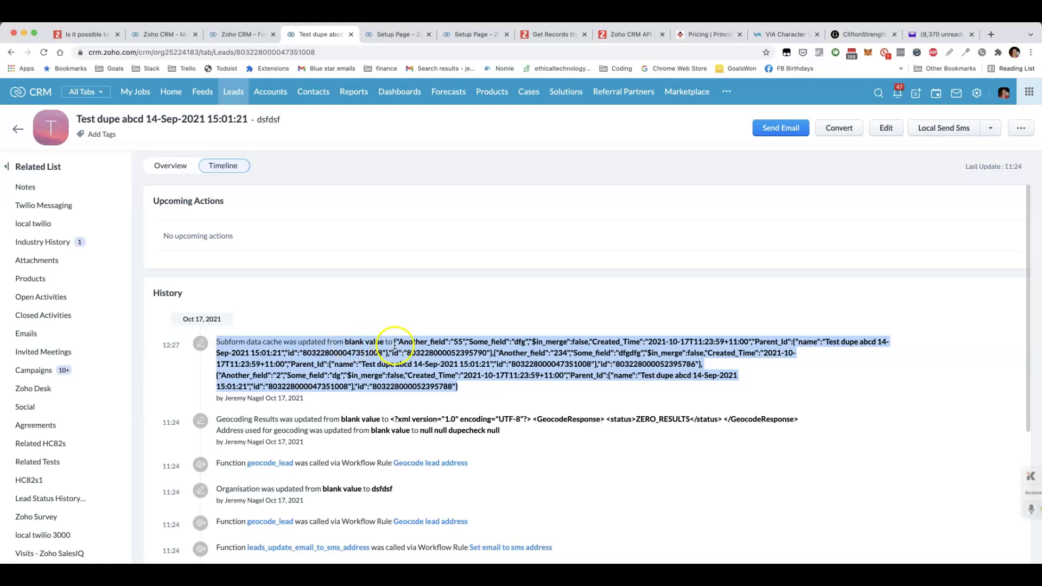
pyautogui.moveTo(394, 341); pyautogui.dragTo(465, 391)
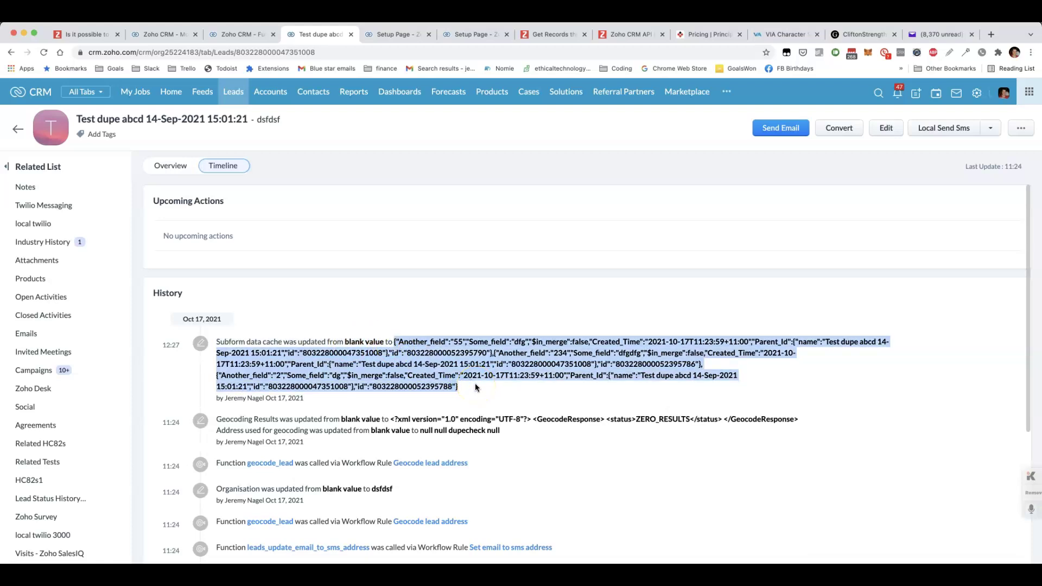
pyautogui.click(438, 356)
pyautogui.click(486, 379)
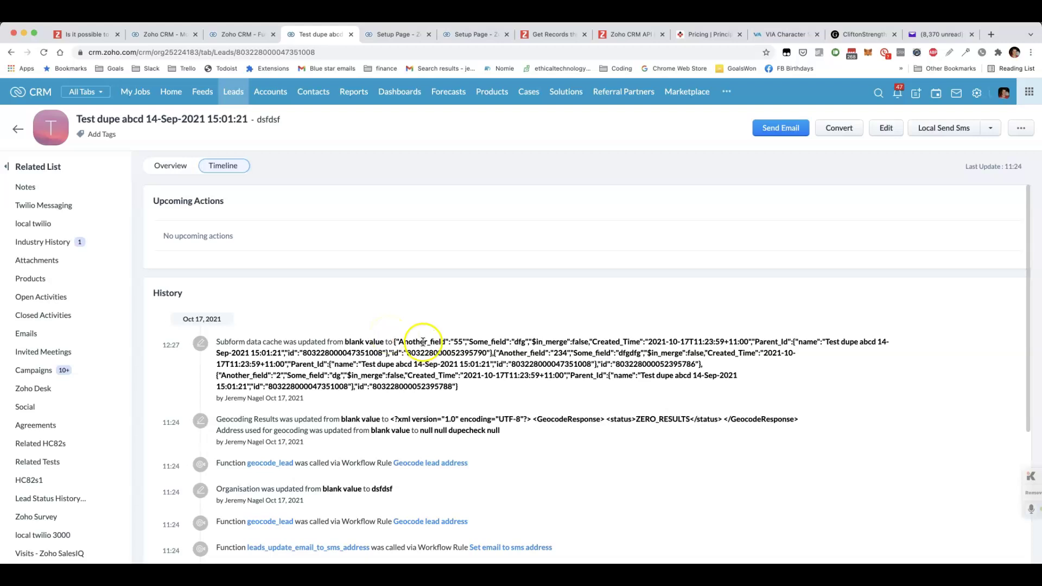
pyautogui.moveTo(403, 342); pyautogui.dragTo(454, 384)
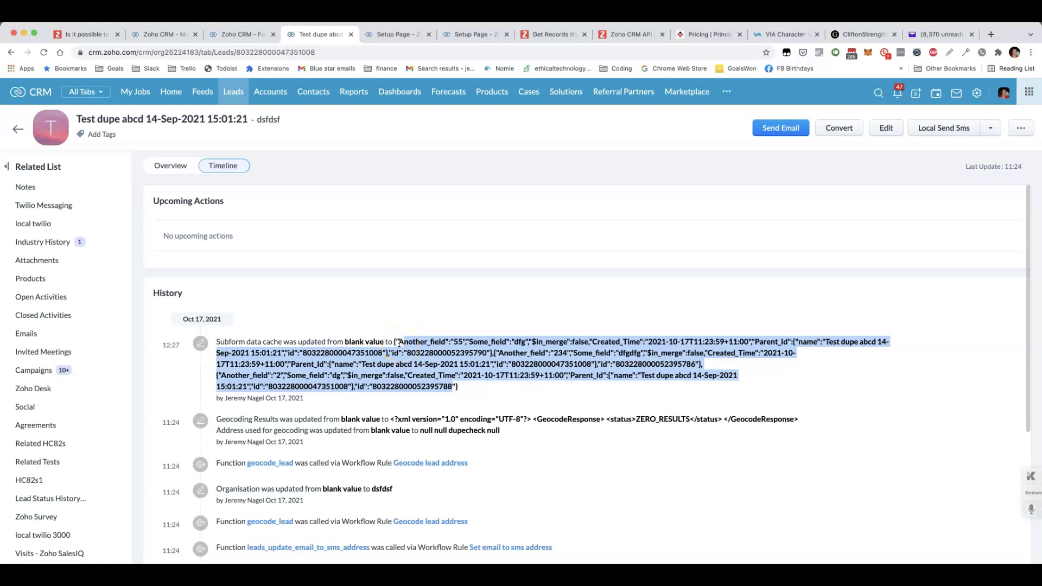
pyautogui.moveTo(216, 342); pyautogui.dragTo(282, 344)
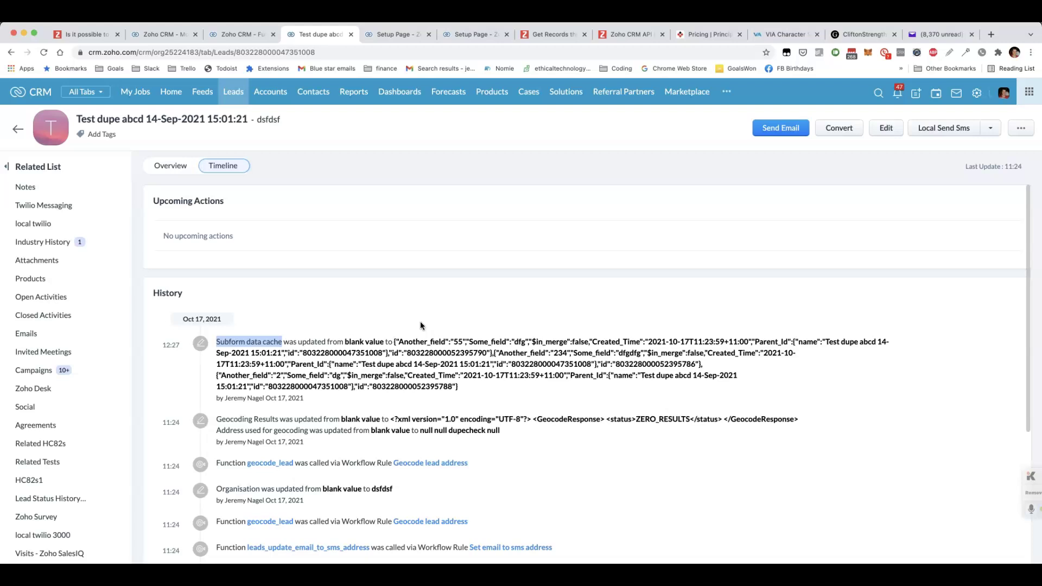
# - Glance at the COQL query API docs, then return to the crm_search1 connection summary
pyautogui.click(559, 37)
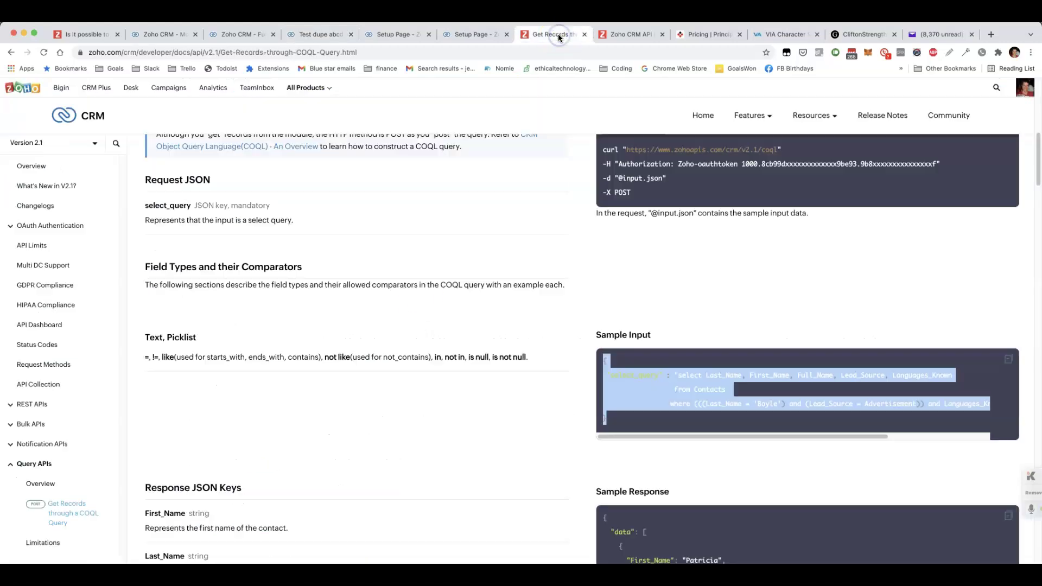
pyautogui.scroll(10, 331, 219)
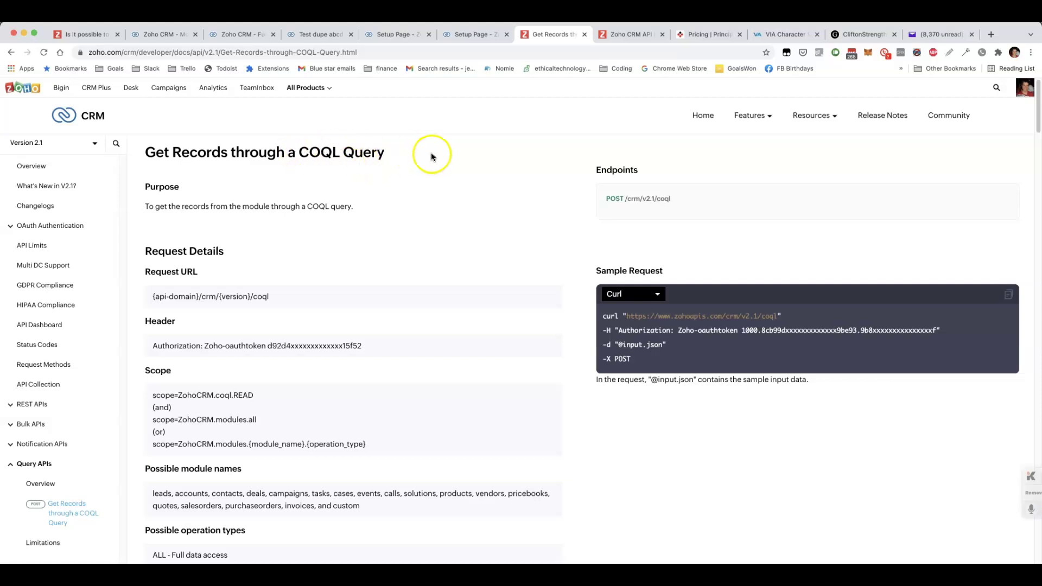
pyautogui.click(401, 36)
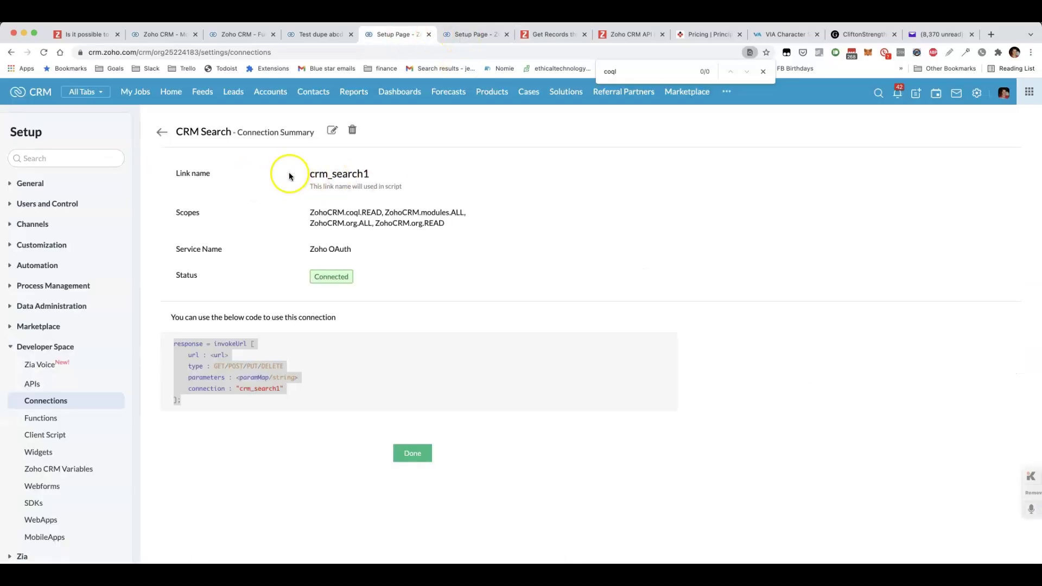
# - Confirm the crm_search1 connection scopes include ZohoCRM.coql.READ, then go to the Deluge search function
pyautogui.click(412, 223)
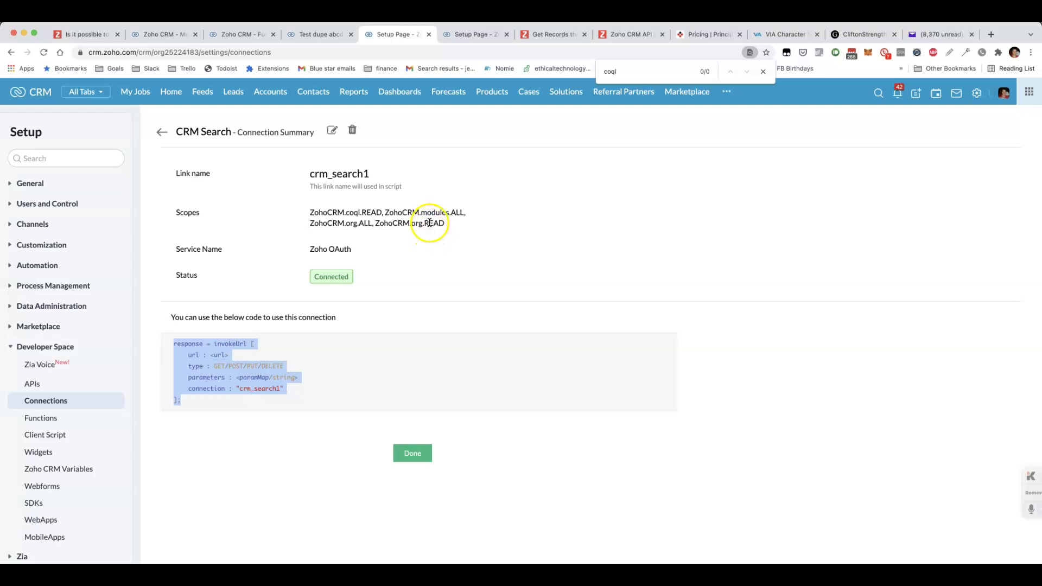
pyautogui.moveTo(308, 212); pyautogui.dragTo(365, 212)
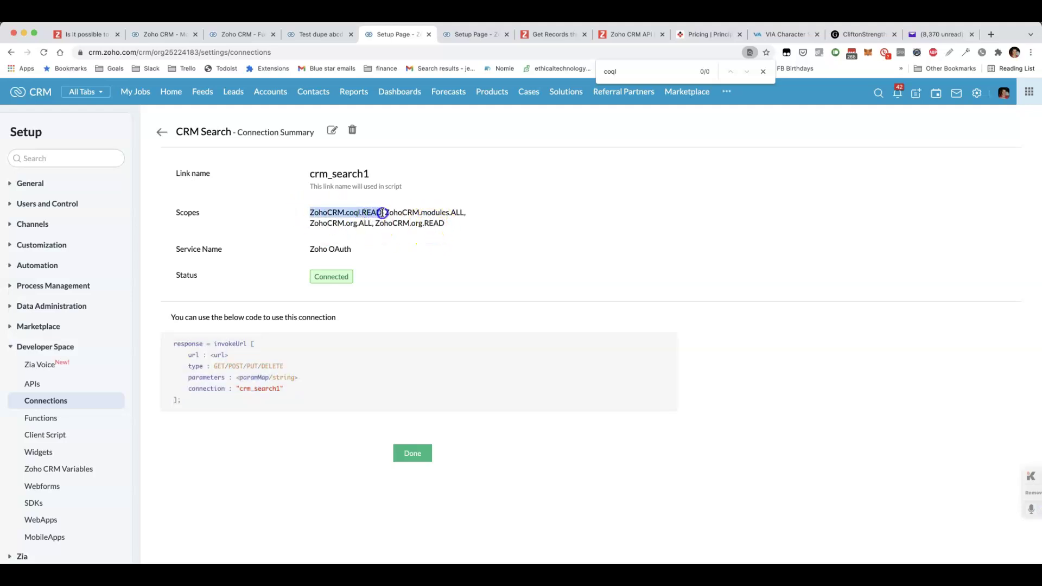
pyautogui.press('Escape')
pyautogui.click(474, 36)
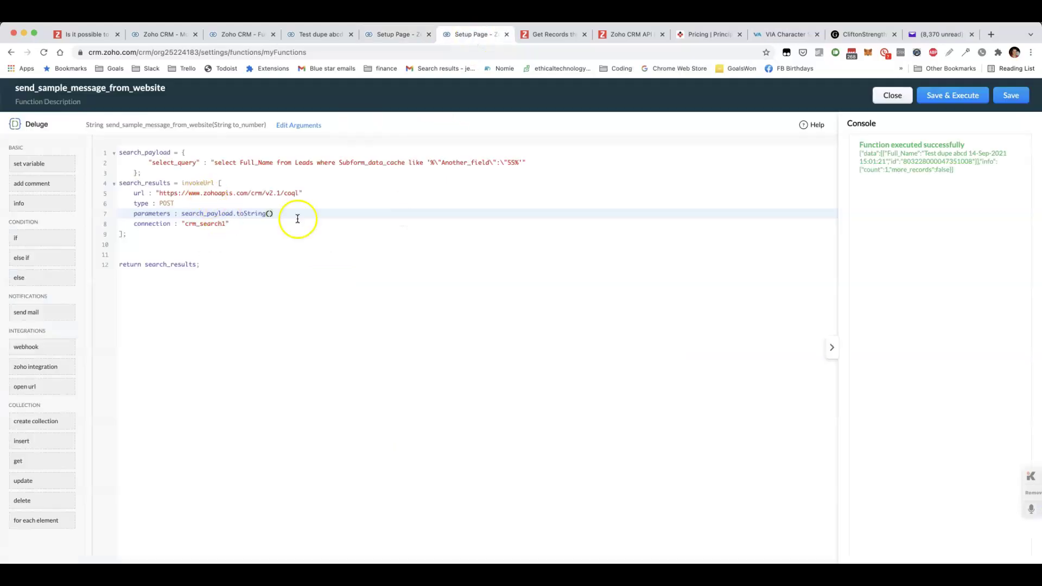
# - Remove extra indentation from the closing brace and select_query lines of search_payload
pyautogui.click(219, 243)
pyautogui.click(133, 173)
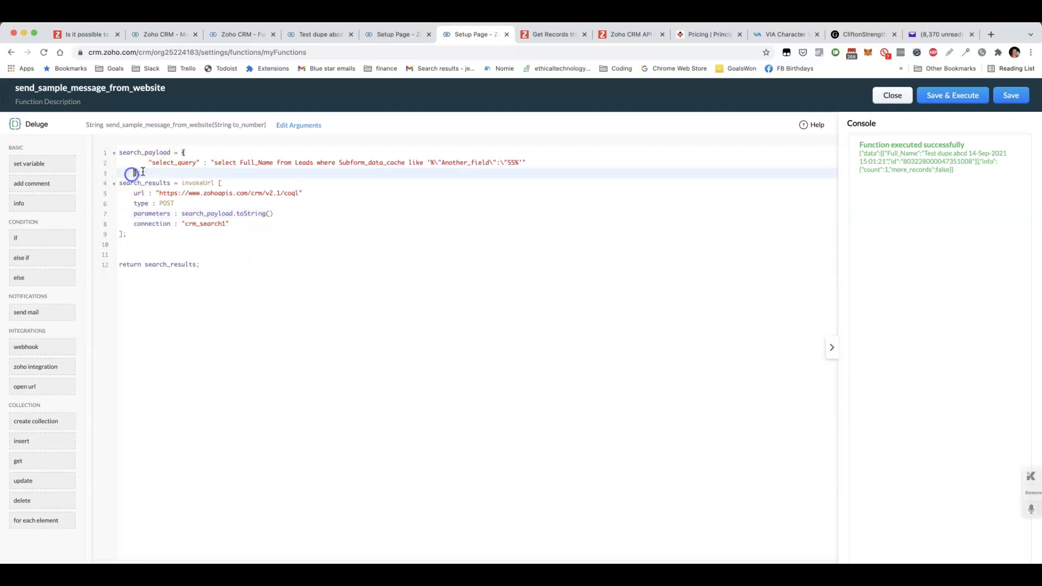
pyautogui.press('BackSpace')
pyautogui.press('BackSpace')
pyautogui.press('BackSpace')
pyautogui.press('BackSpace')
pyautogui.click(143, 165)
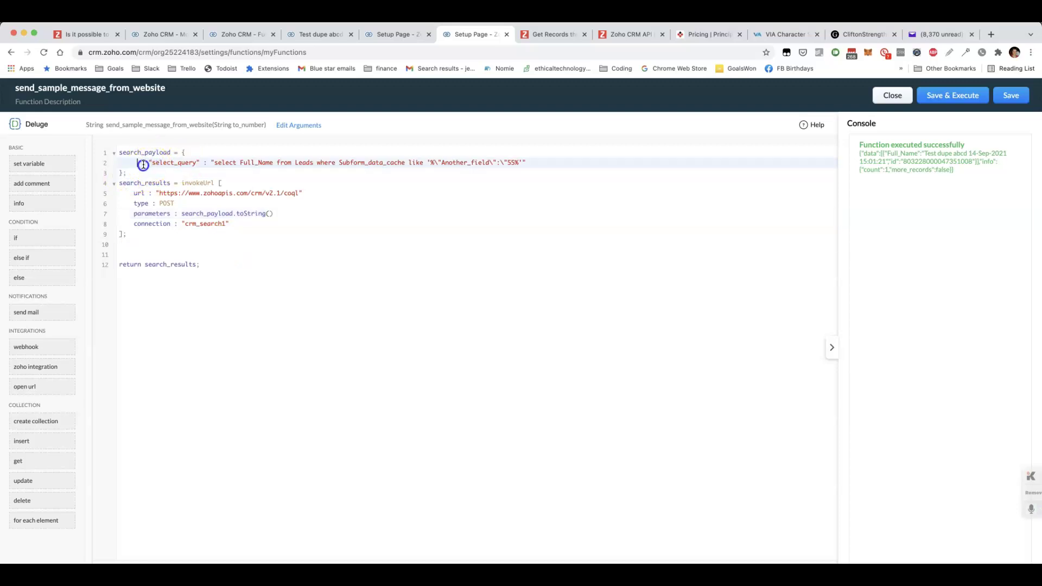
pyautogui.press('BackSpace')
pyautogui.press('BackSpace')
pyautogui.press('BackSpace')
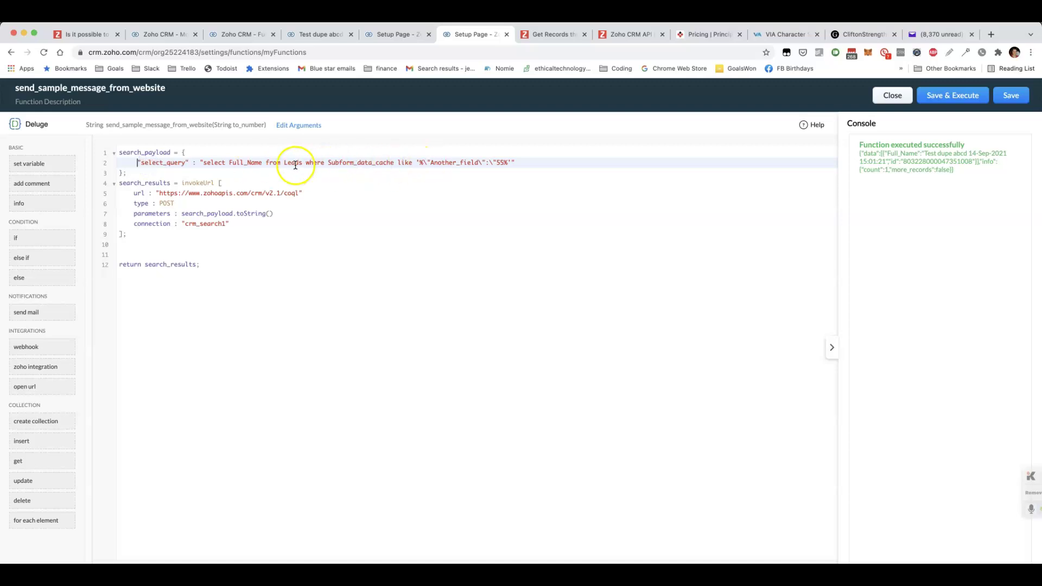
# - Point out the Leads module and Another_field = 55 condition in the COQL query
pyautogui.doubleClick(293, 162)
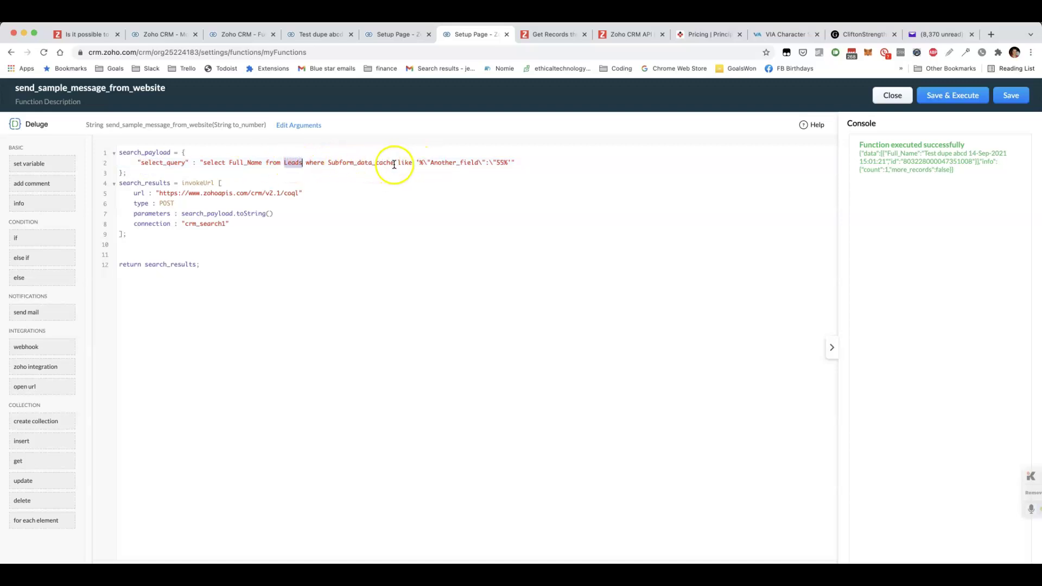
pyautogui.click(456, 164)
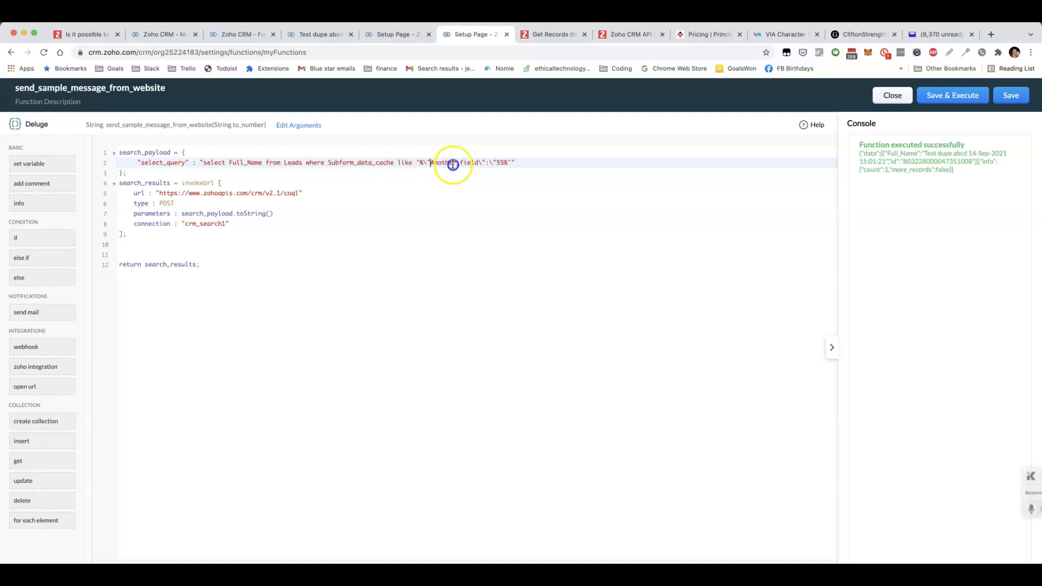
pyautogui.moveTo(431, 164); pyautogui.dragTo(500, 164)
pyautogui.doubleClick(454, 162)
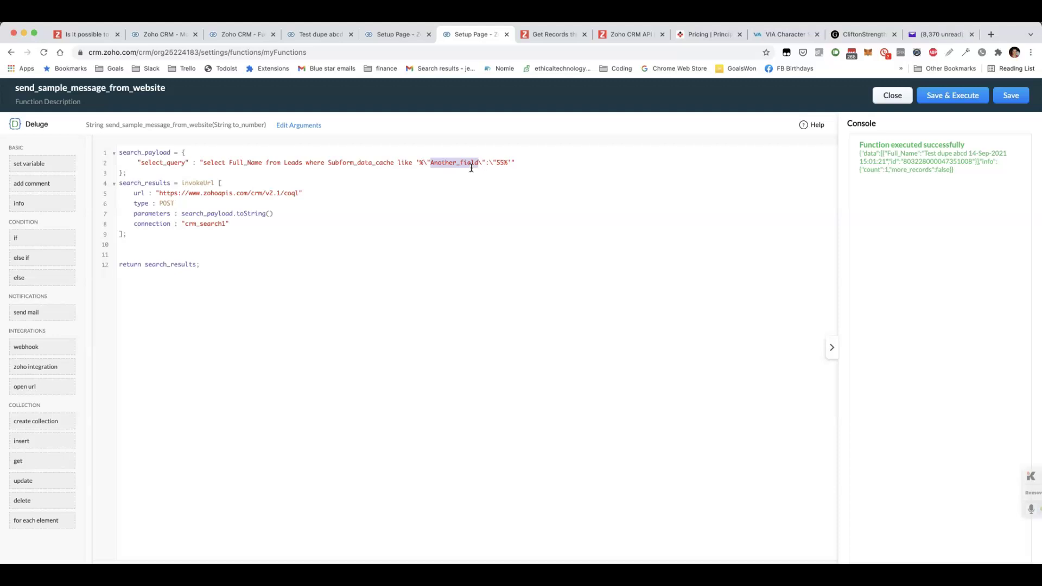
pyautogui.moveTo(432, 163); pyautogui.dragTo(505, 163)
pyautogui.click(501, 162)
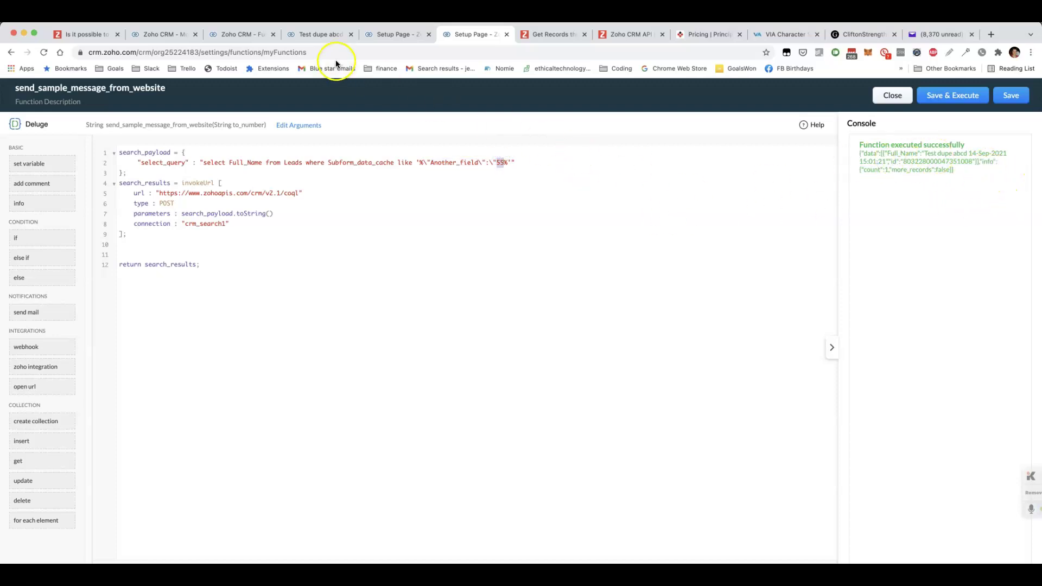
pyautogui.click(329, 35)
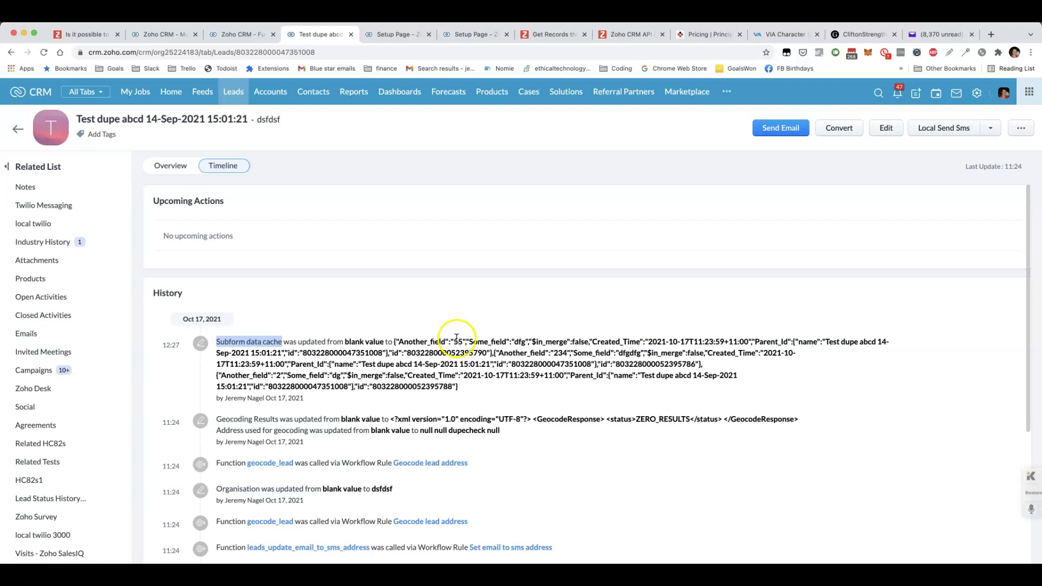
# - Revisit the invokeUrl request block, then select the whole cache_subform_data script
pyautogui.click(460, 38)
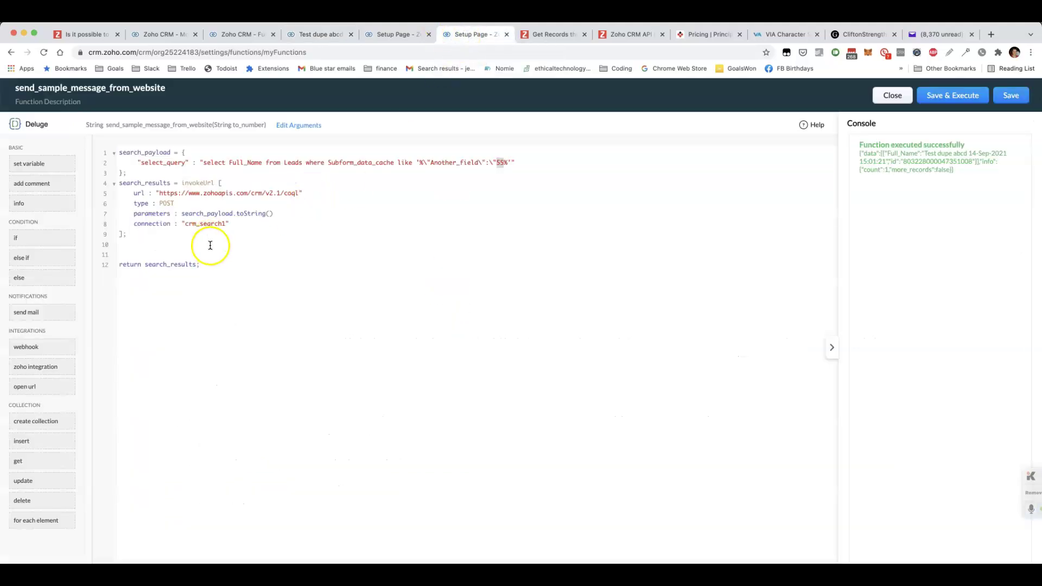
pyautogui.moveTo(210, 243); pyautogui.dragTo(111, 189)
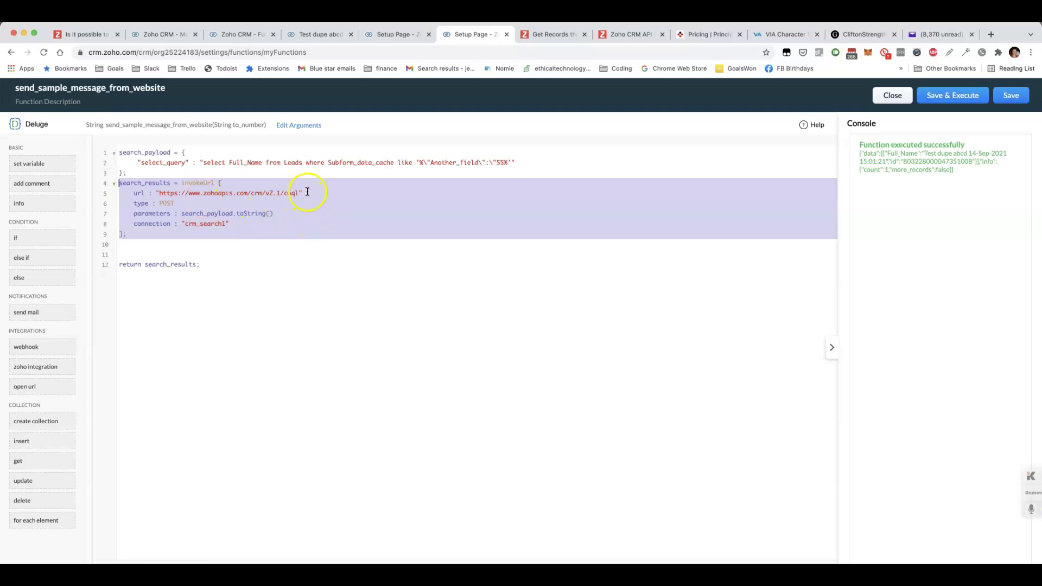
pyautogui.click(319, 172)
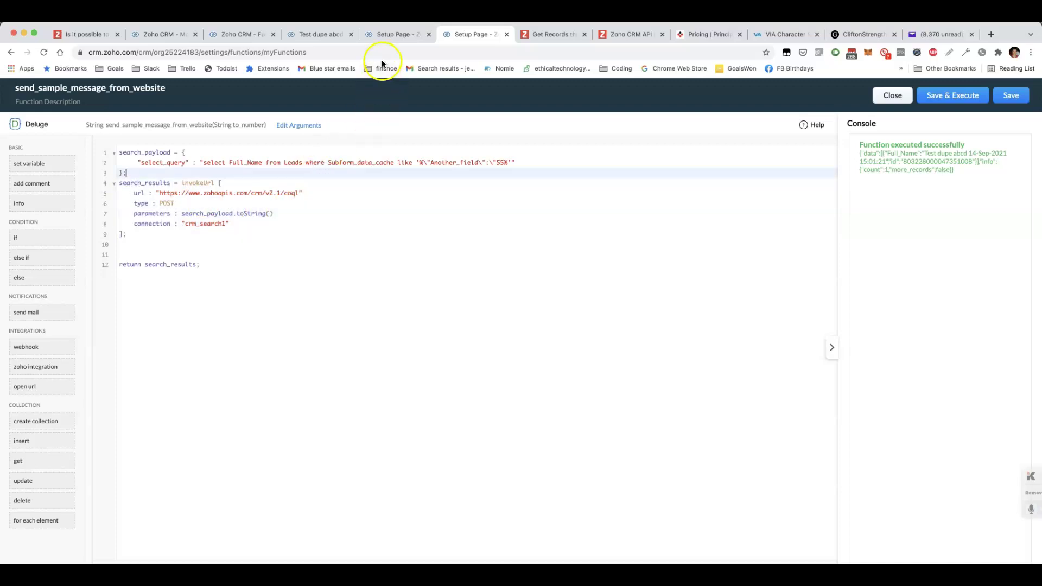
pyautogui.click(245, 36)
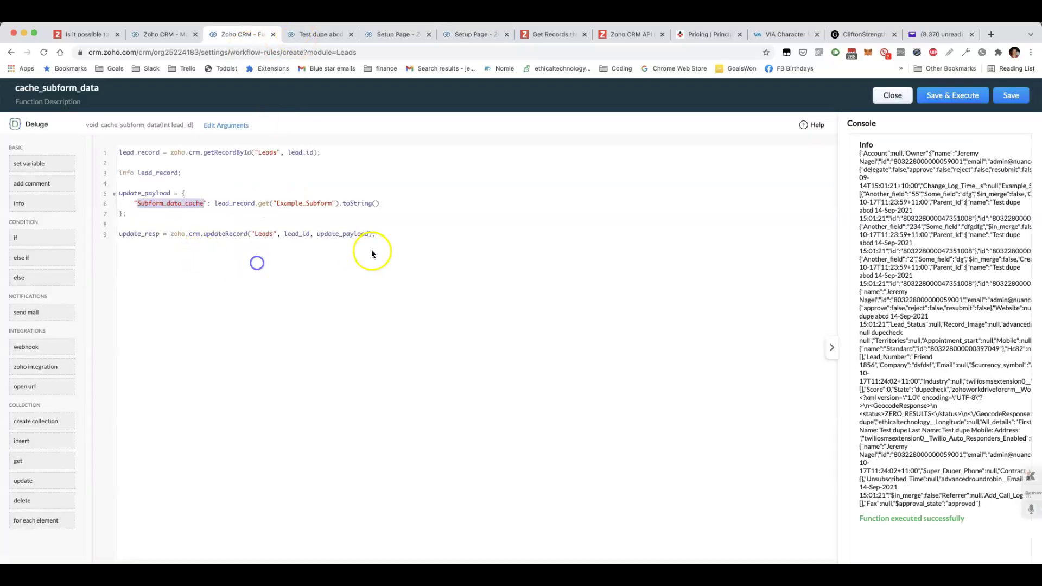
pyautogui.press('super+a')
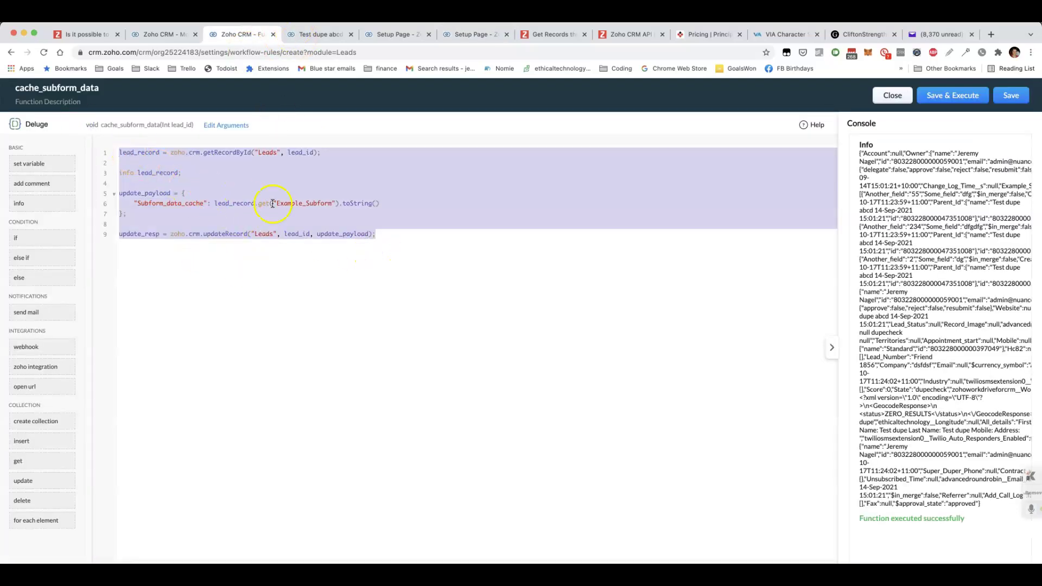
pyautogui.click(442, 243)
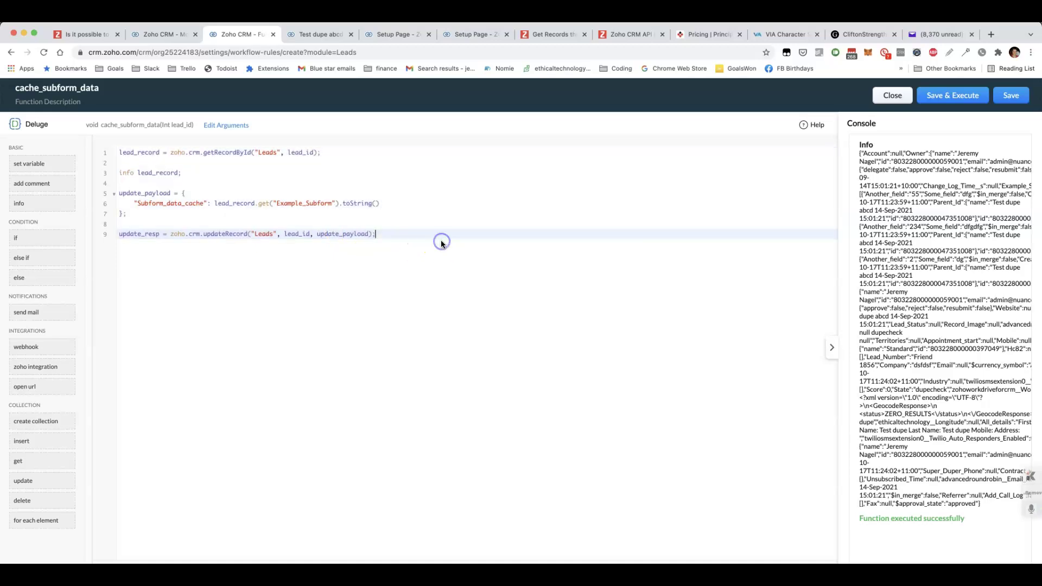